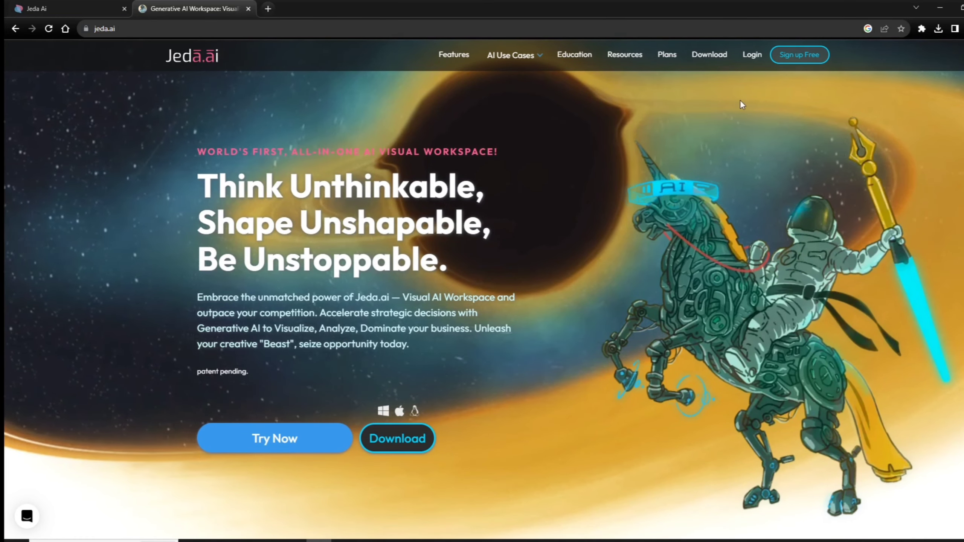
Browse the Jeda.ai pricing plans page, then return to the site's home page.
left_click(668, 54)
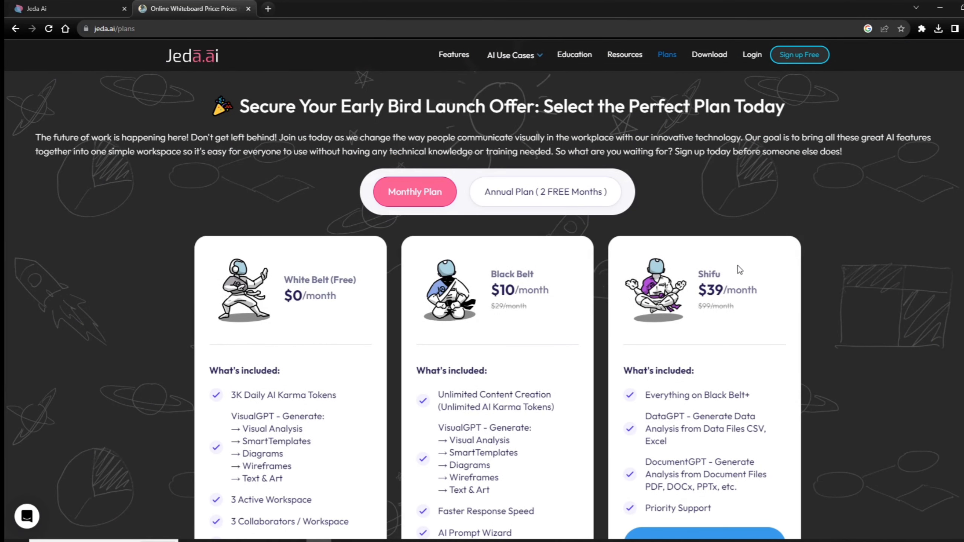
scroll(738, 267, "down", 1)
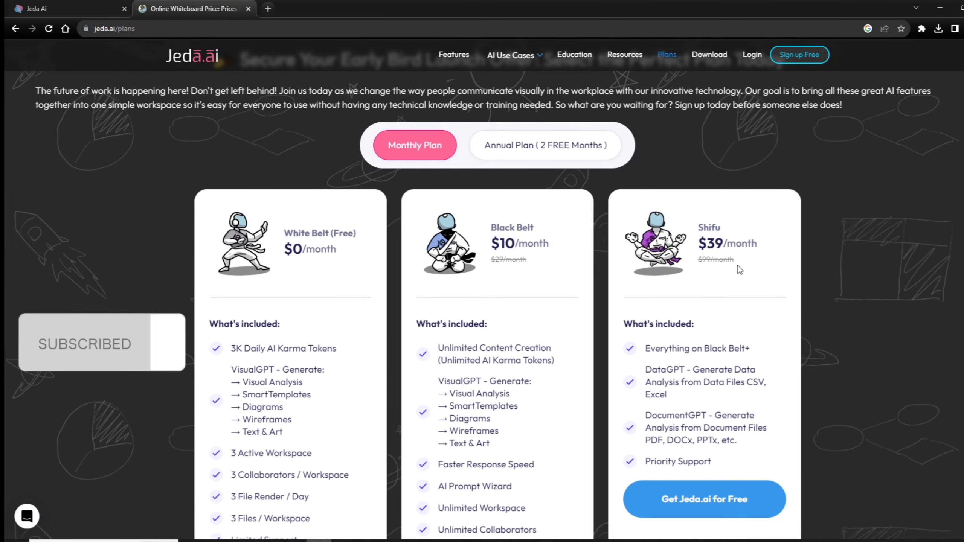
scroll(738, 266, "down", 1)
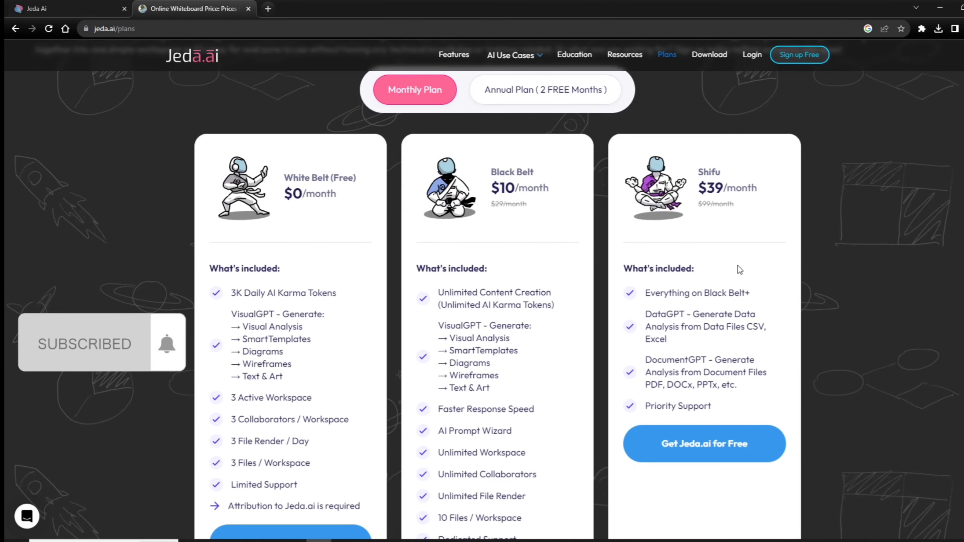
scroll(740, 268, "down", 1)
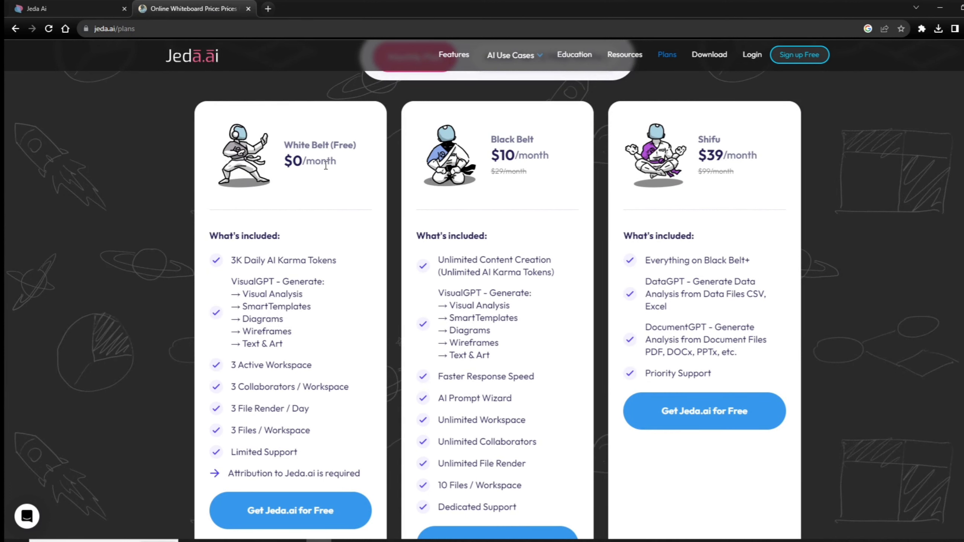
scroll(326, 166, "down", 1)
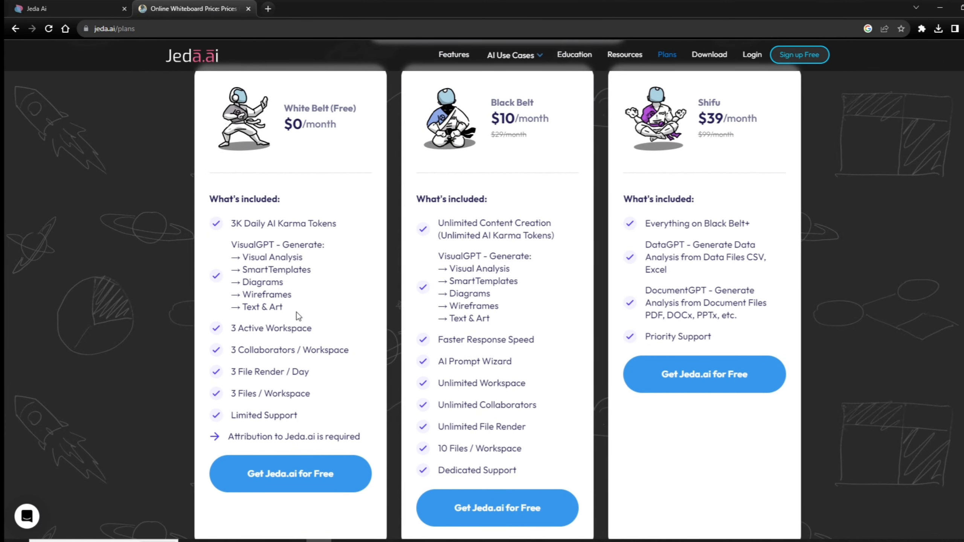
scroll(298, 317, "up", 2)
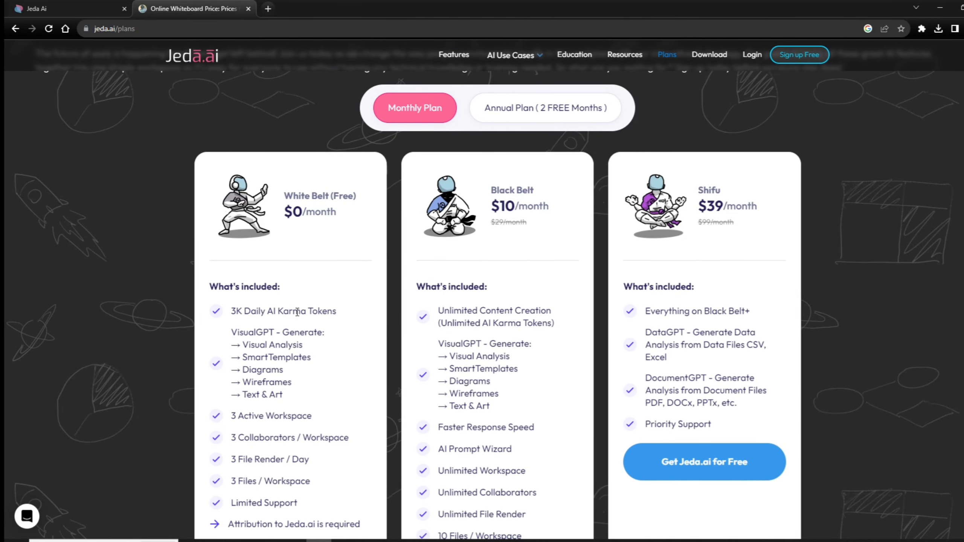
scroll(297, 311, "down", 3)
scroll(297, 312, "down", 3)
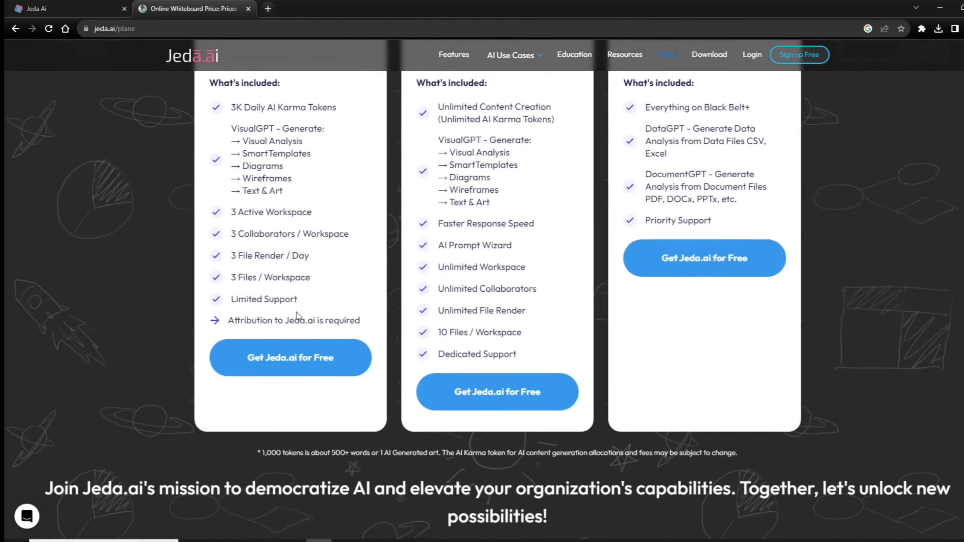
scroll(297, 312, "up", 3)
left_click(15, 28)
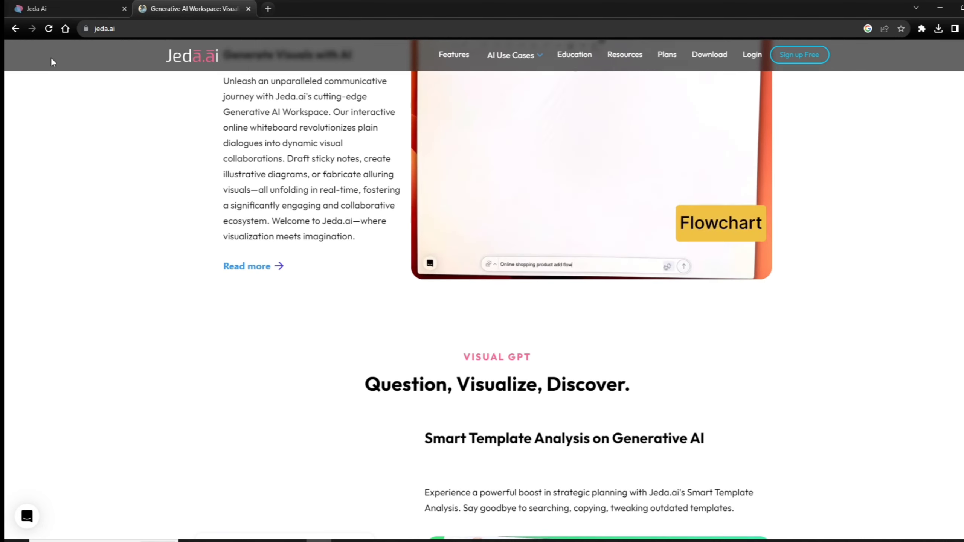
Create a new blank workspace from the dashboard and bring up the Desktop folder window.
left_click(47, 9)
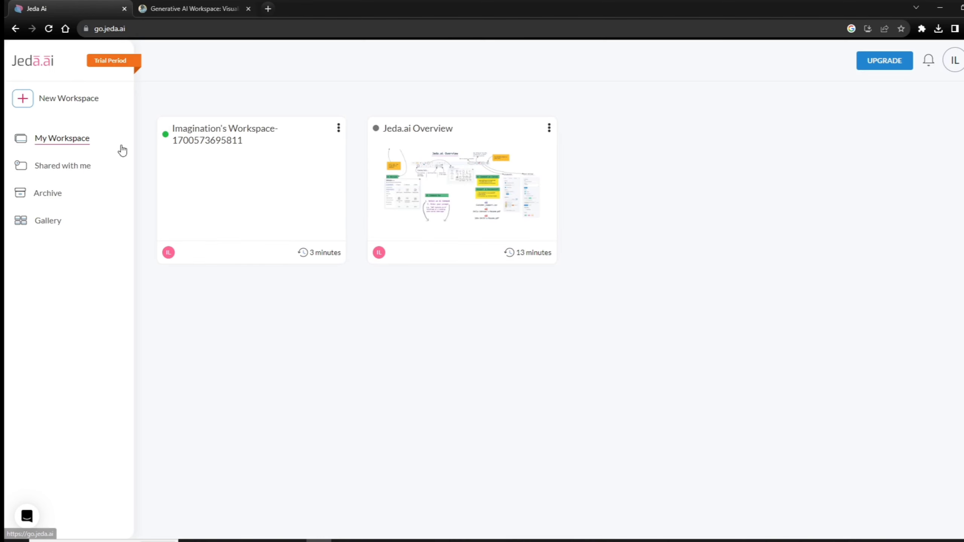
left_click(88, 99)
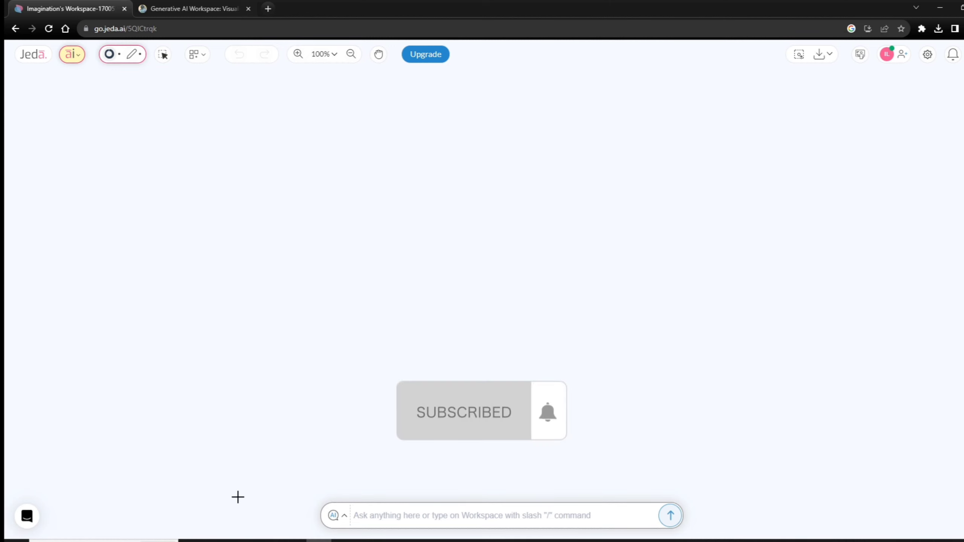
left_click(216, 540)
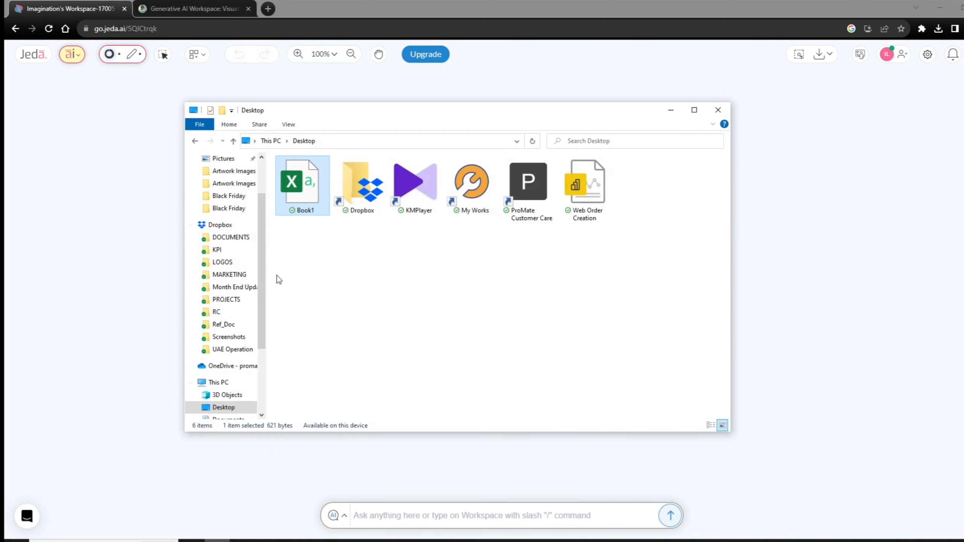
Widen Book1's column B for Sales Person names and autofit column F to Sold Quantity.
left_click_drag(363, 118, 473, 117)
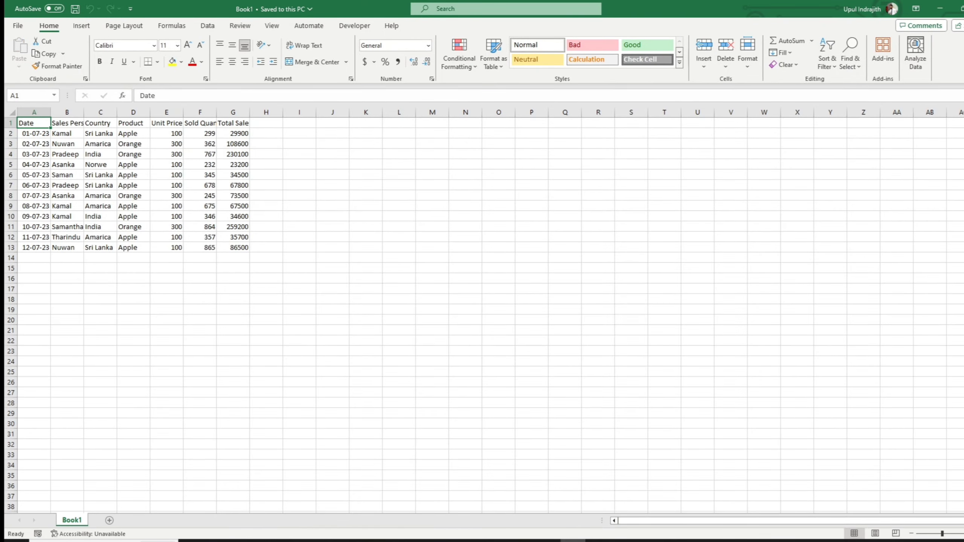
scroll(482, 304, "up", 2)
scroll(482, 304, "up", 1)
scroll(482, 304, "up", 1)
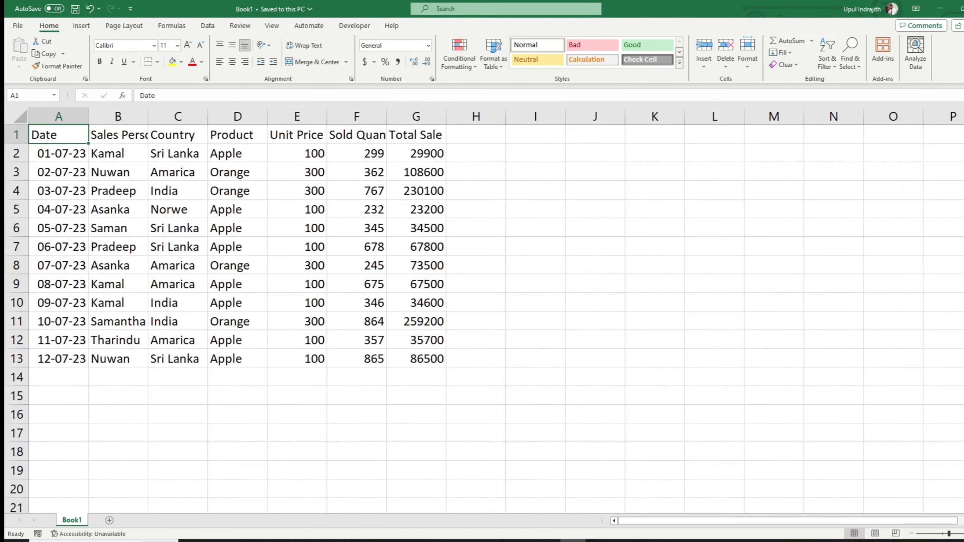
left_click_drag(150, 114, 170, 114)
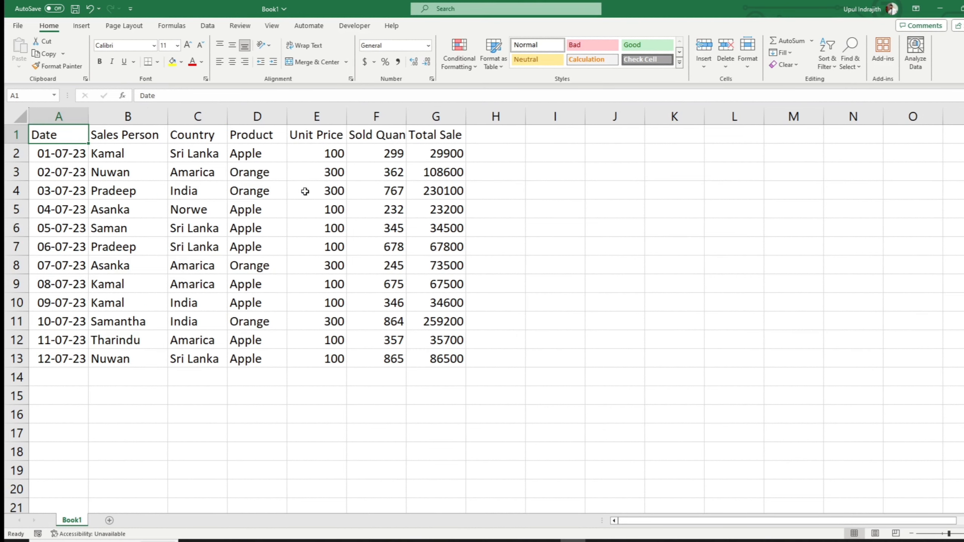
double_click(405, 120)
Check cells G3, G7 and G14, then close Book1 and Excel, answering the save prompt.
left_click(446, 175)
left_click(463, 245)
left_click(480, 368)
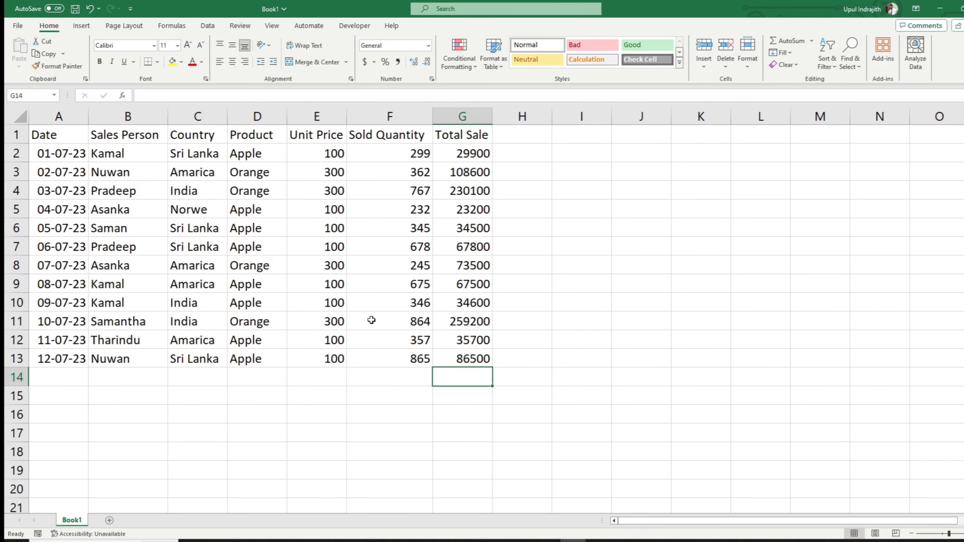
left_click(959, 9)
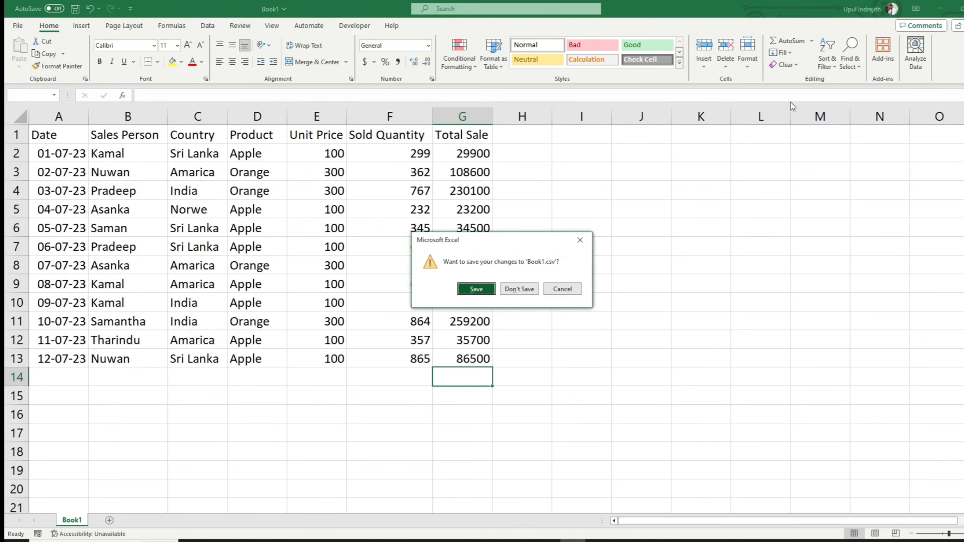
left_click(532, 288)
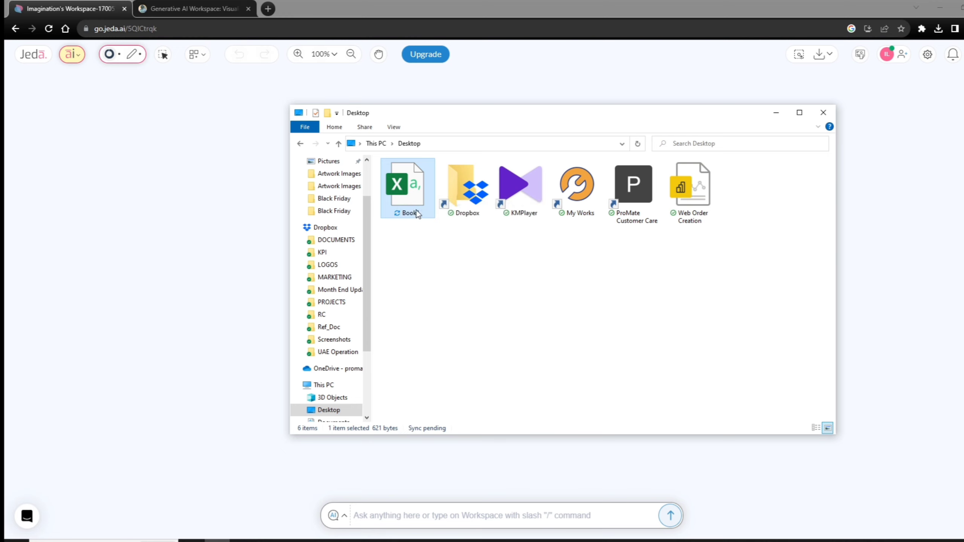
mouse_move(407, 189)
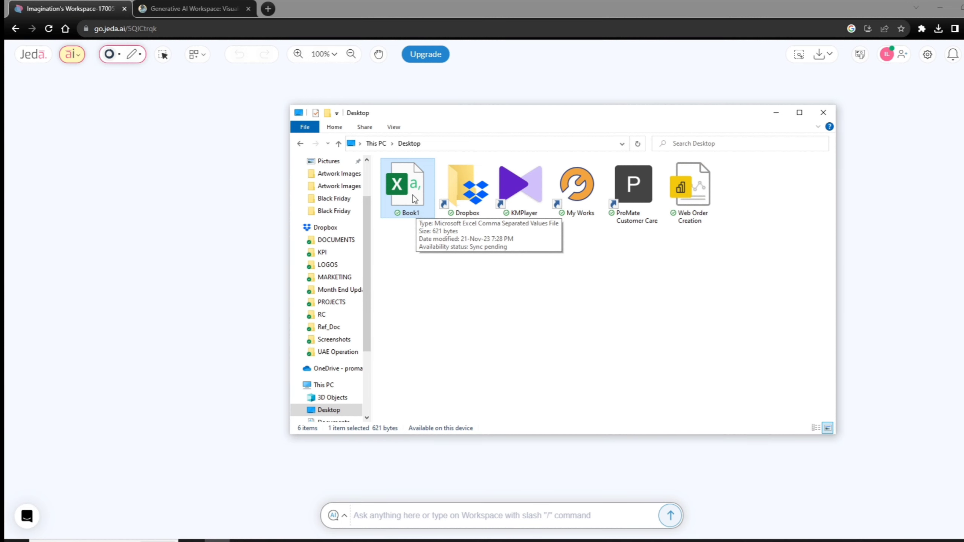
Drop Book1.csv onto the canvas and move its file card to the left side.
left_click_drag(408, 190, 246, 237)
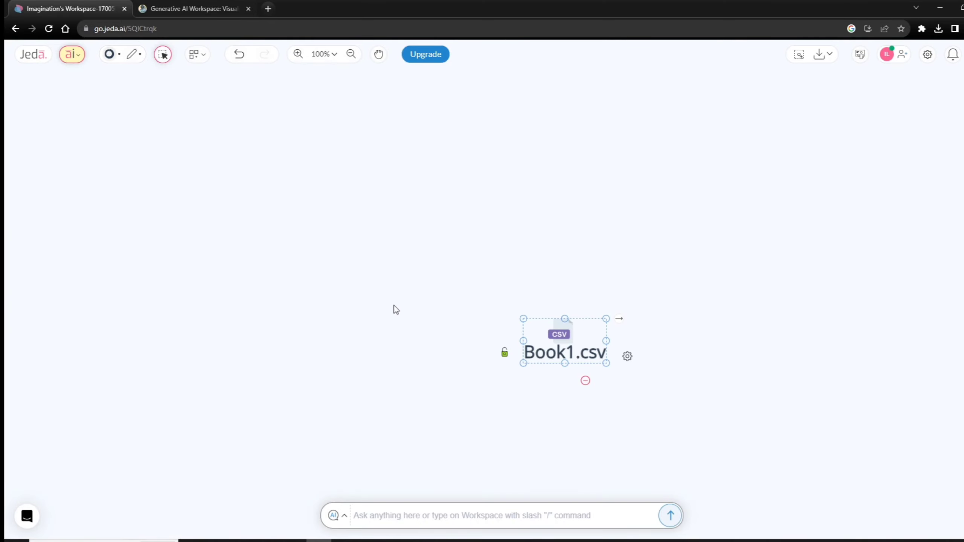
mouse_move(558, 336)
left_mouse_down()
mouse_move(351, 295)
mouse_move(143, 234)
left_mouse_up()
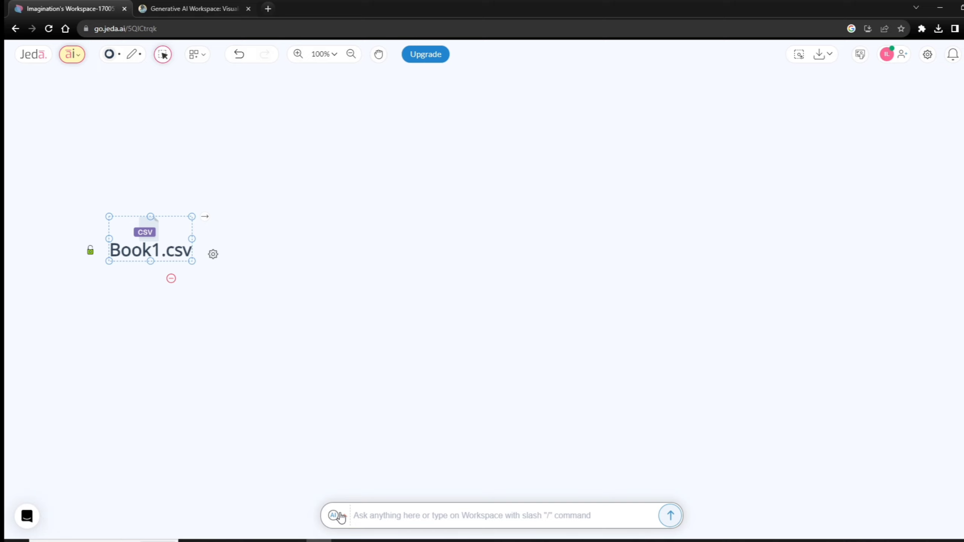
Switch the AI prompt to DataGPT with Book1.csv chosen, and list more suggested analyses.
left_click(340, 515)
left_click(340, 516)
left_click(340, 515)
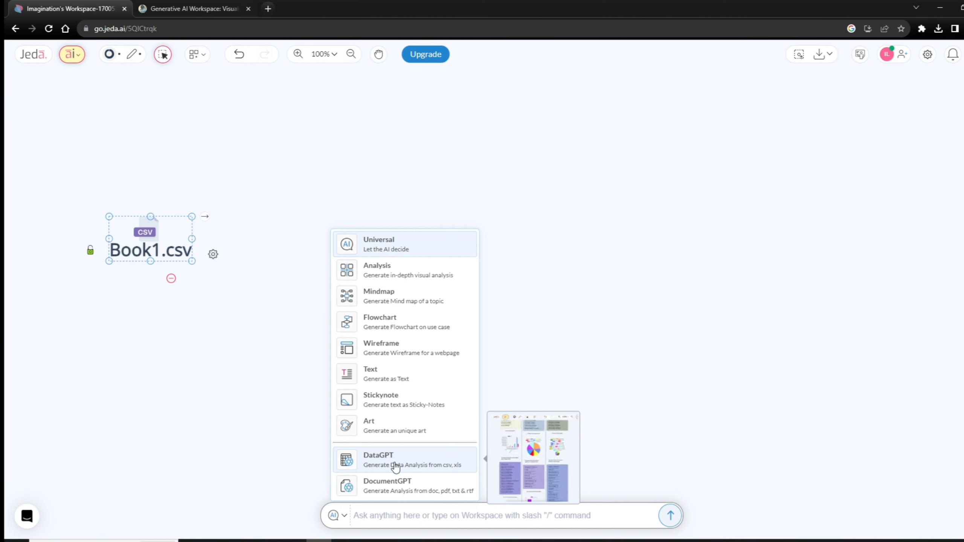
left_click(395, 467)
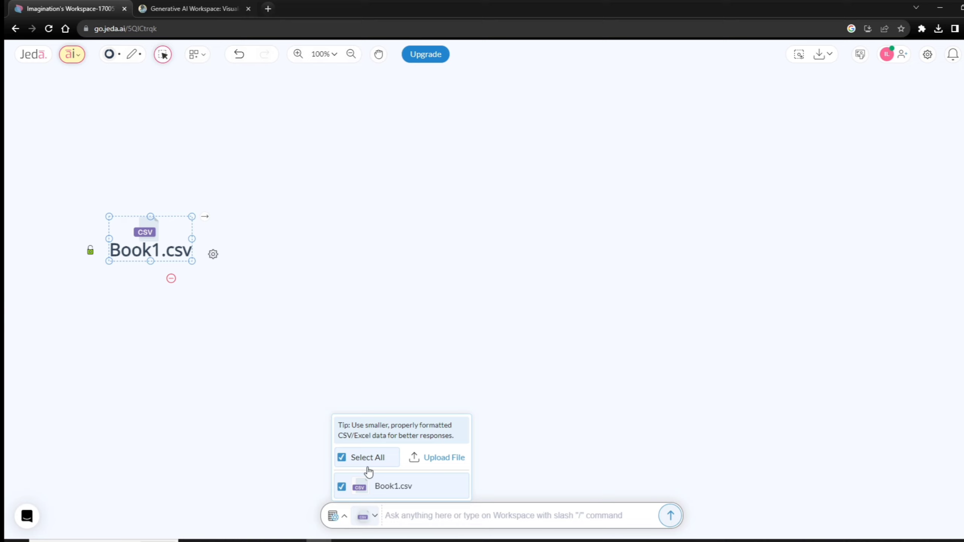
left_click(420, 514)
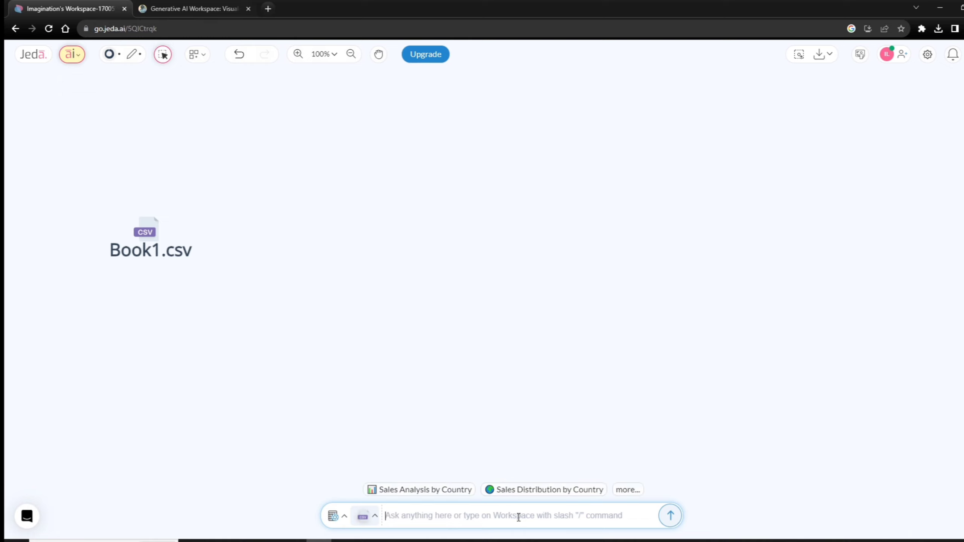
left_click(628, 491)
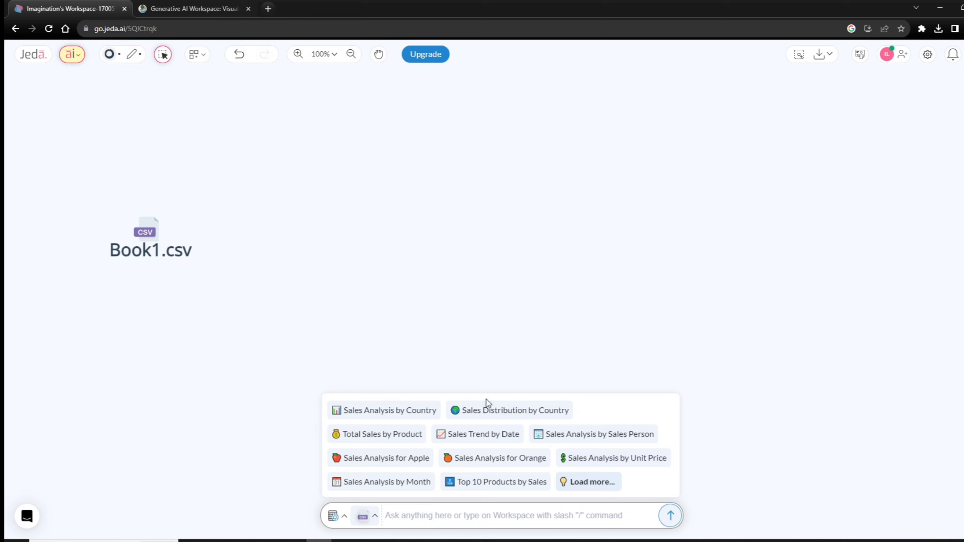
Send the 'Sales Analysis by Country' suggestion and scroll through the generated charts and tables.
left_click(380, 413)
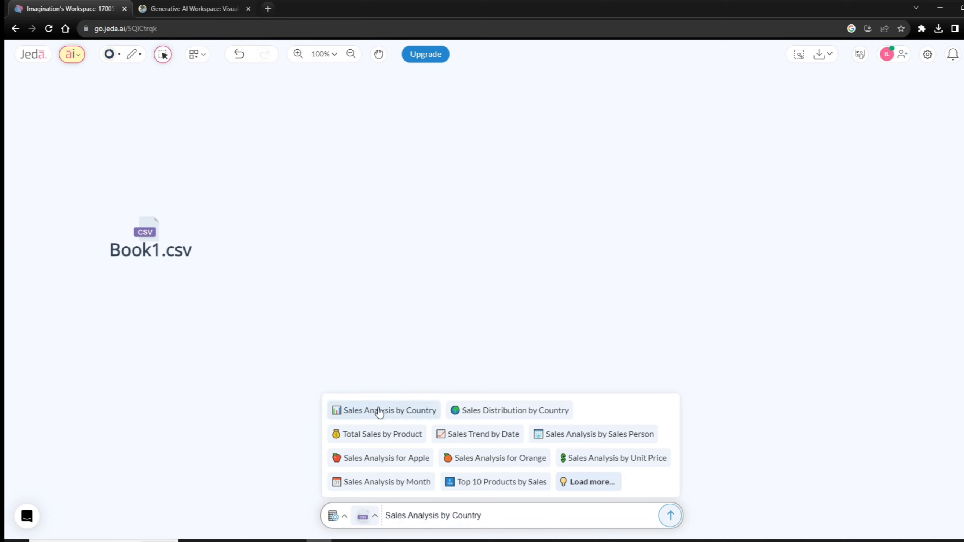
left_click(671, 521)
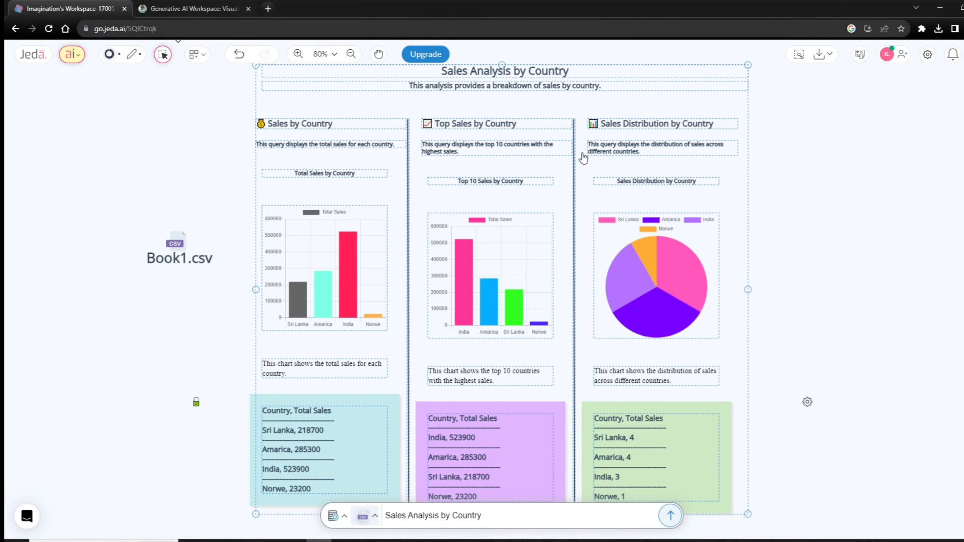
scroll(853, 190, "down", 2)
scroll(852, 189, "down", 3)
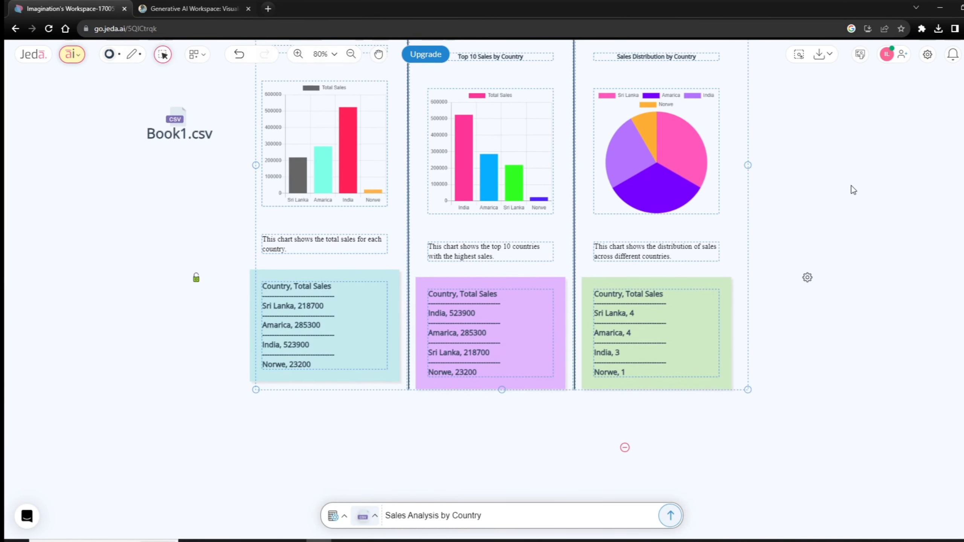
scroll(853, 190, "up", 2)
scroll(853, 190, "up", 5)
scroll(853, 189, "down", 3)
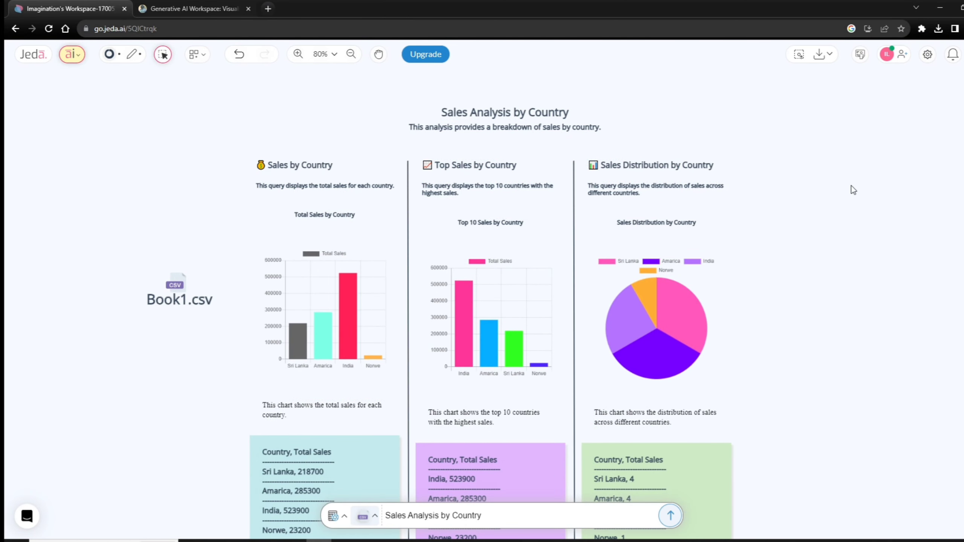
scroll(852, 190, "down", 4)
scroll(853, 190, "down", 2)
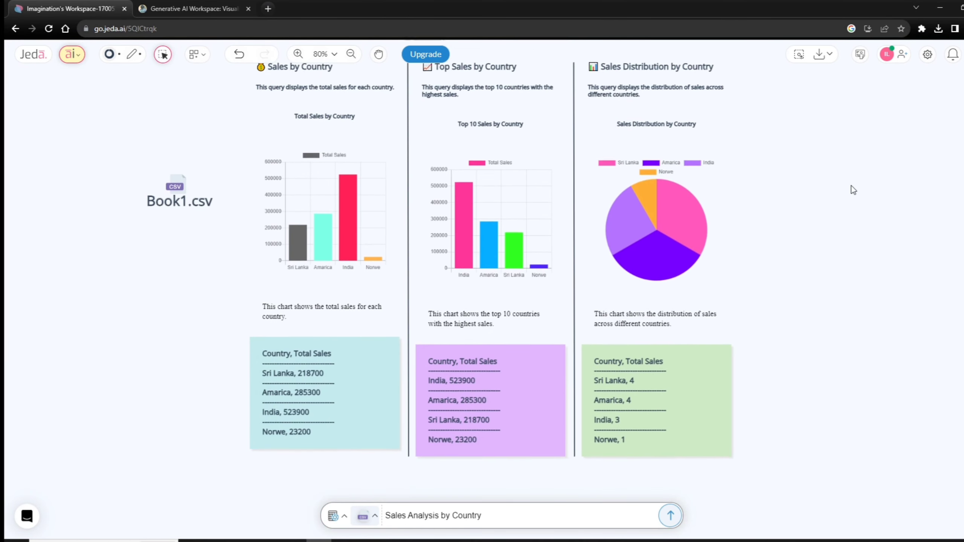
scroll(853, 190, "down", 2)
left_click(521, 512)
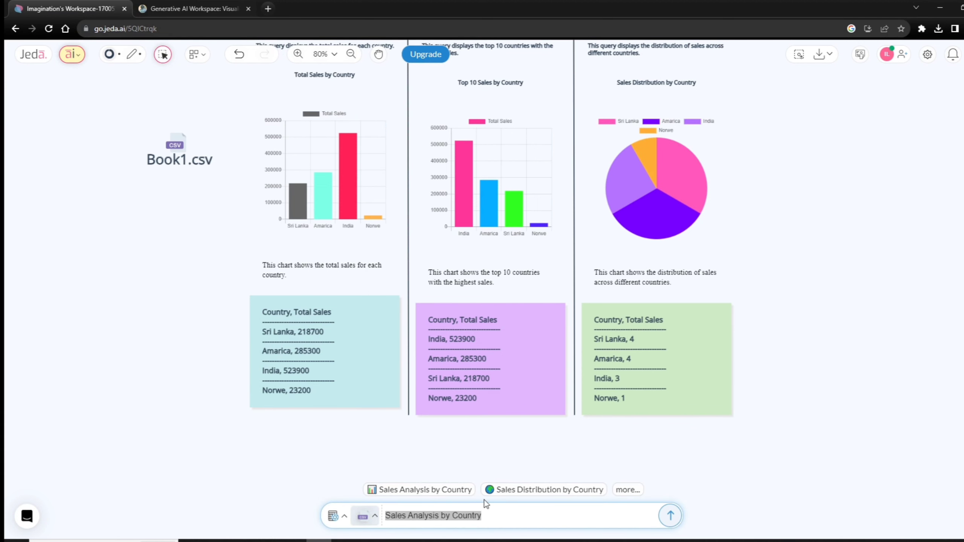
Pick the 'Sales Analysis by Sales Person' suggestion from the full list and send it.
left_click(627, 490)
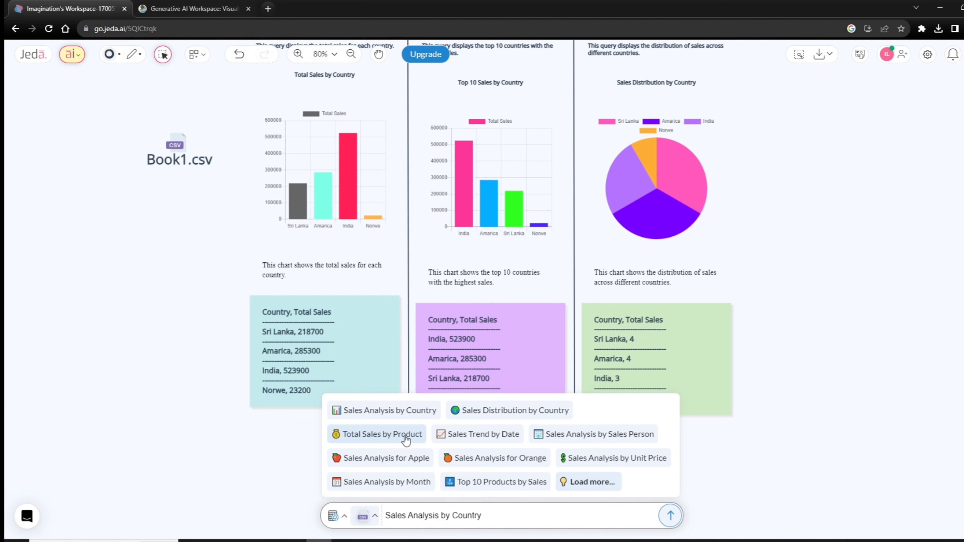
left_click(603, 435)
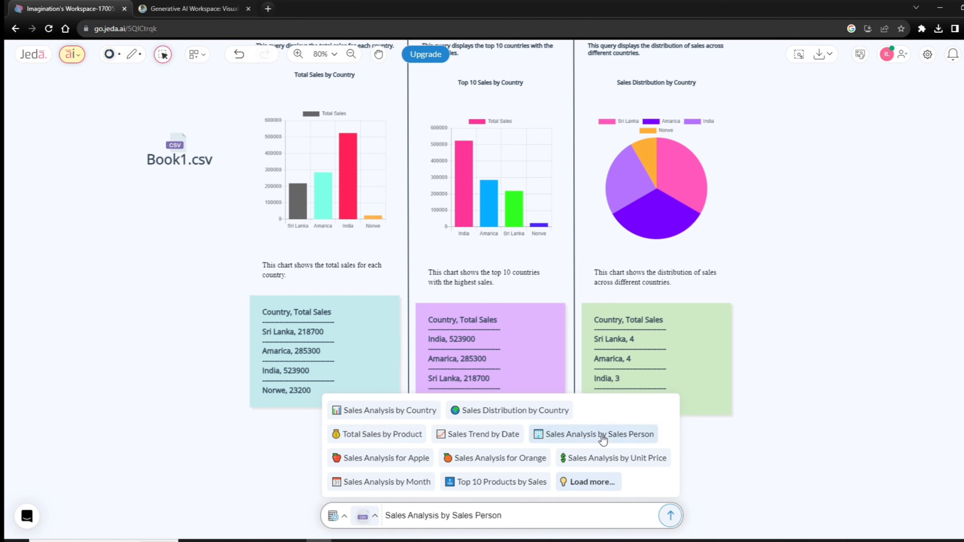
left_click(668, 516)
left_click(668, 516)
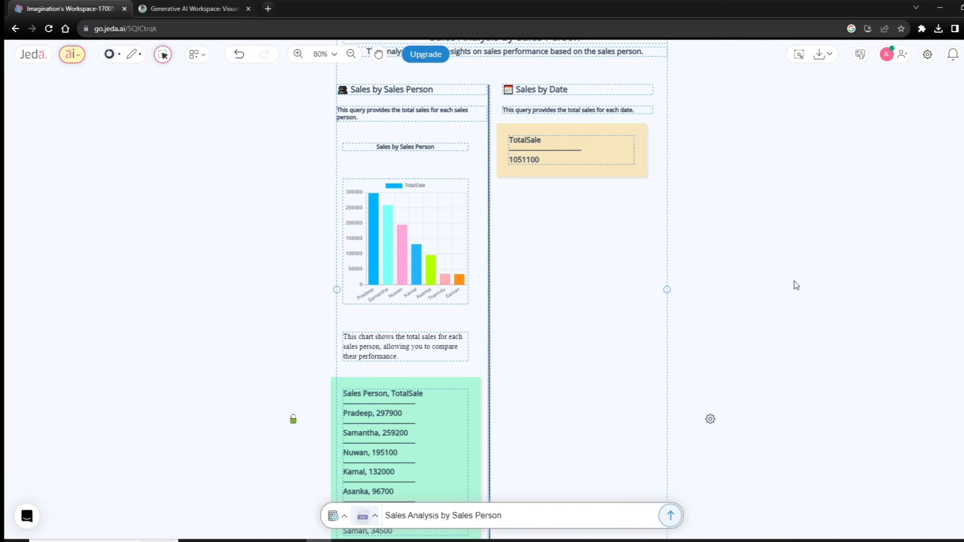
Select the Sales Analysis by Sales Person frame and drag it left beneath the Country charts.
scroll(793, 281, "up", 5)
scroll(794, 281, "up", 3)
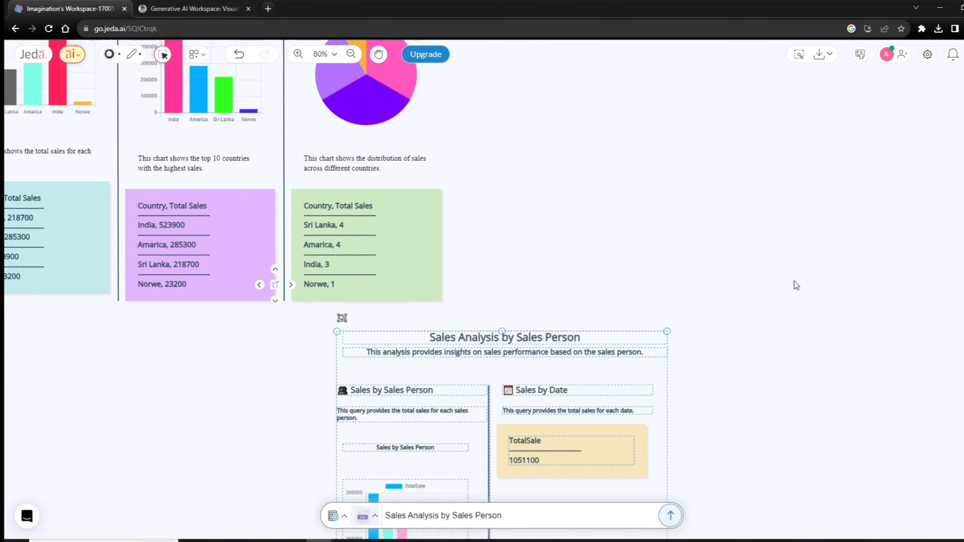
scroll(794, 281, "up", 4)
scroll(794, 281, "up", 4)
scroll(794, 286, "left", 5)
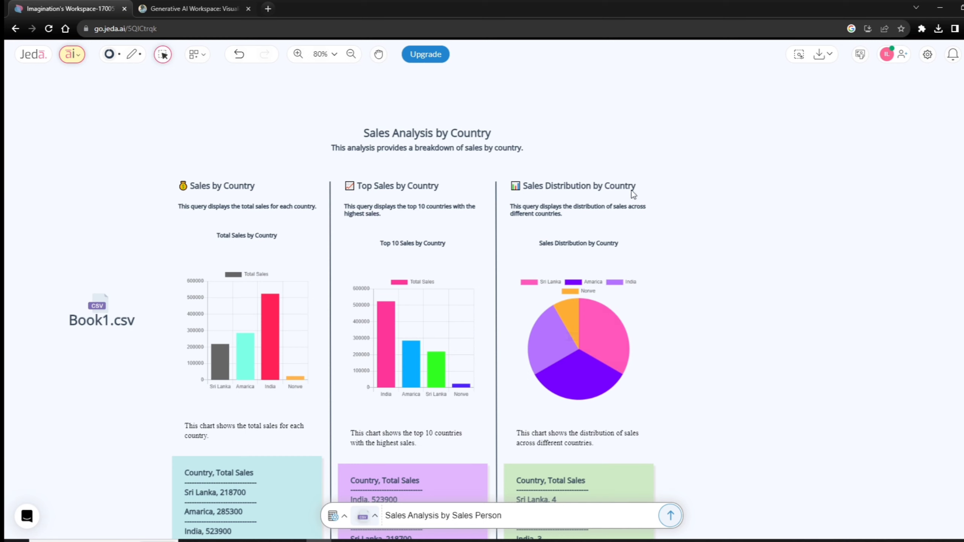
scroll(774, 262, "down", 2)
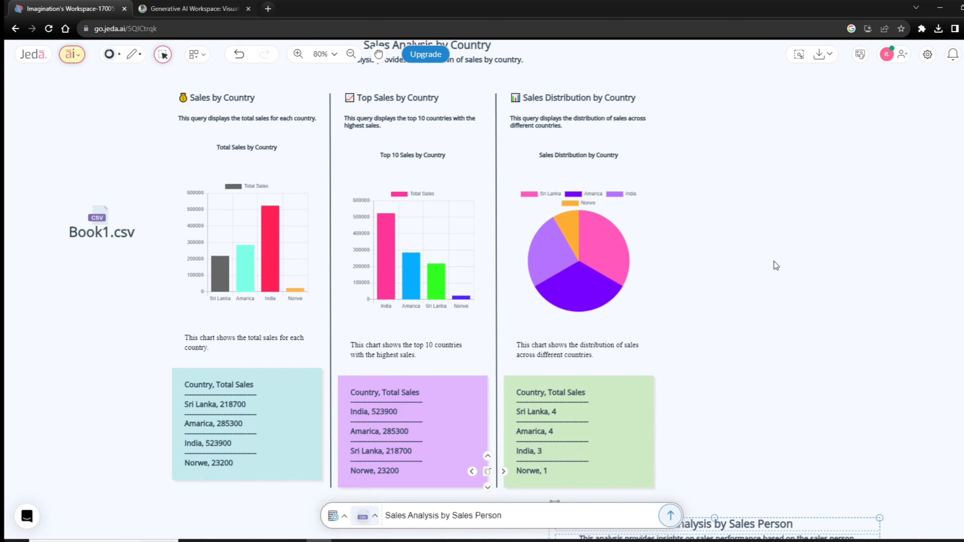
scroll(774, 261, "down", 2)
scroll(774, 261, "down", 3)
scroll(774, 261, "down", 3)
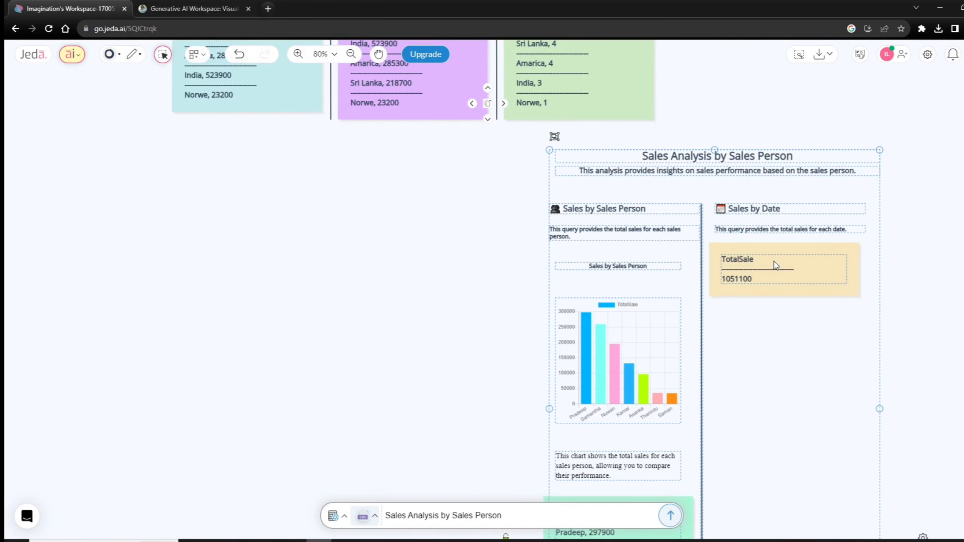
scroll(774, 262, "down", 2)
scroll(775, 262, "down", 1)
scroll(774, 261, "down", 3)
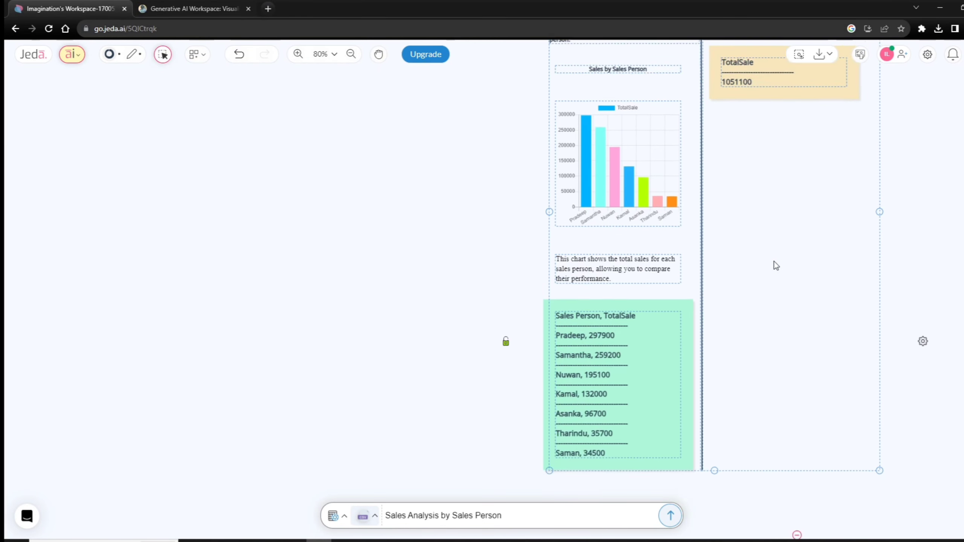
scroll(774, 262, "up", 2)
scroll(774, 261, "up", 1)
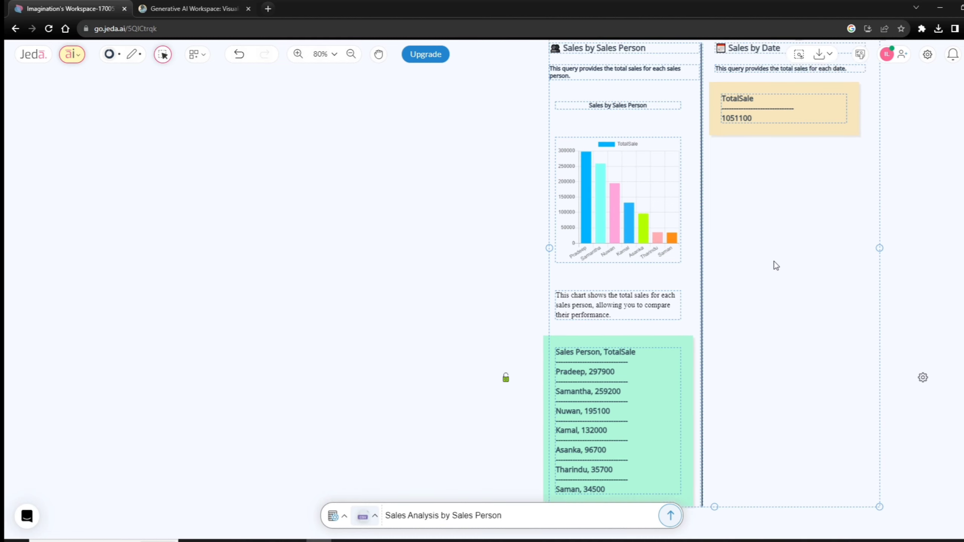
scroll(774, 262, "up", 2)
scroll(775, 262, "up", 1)
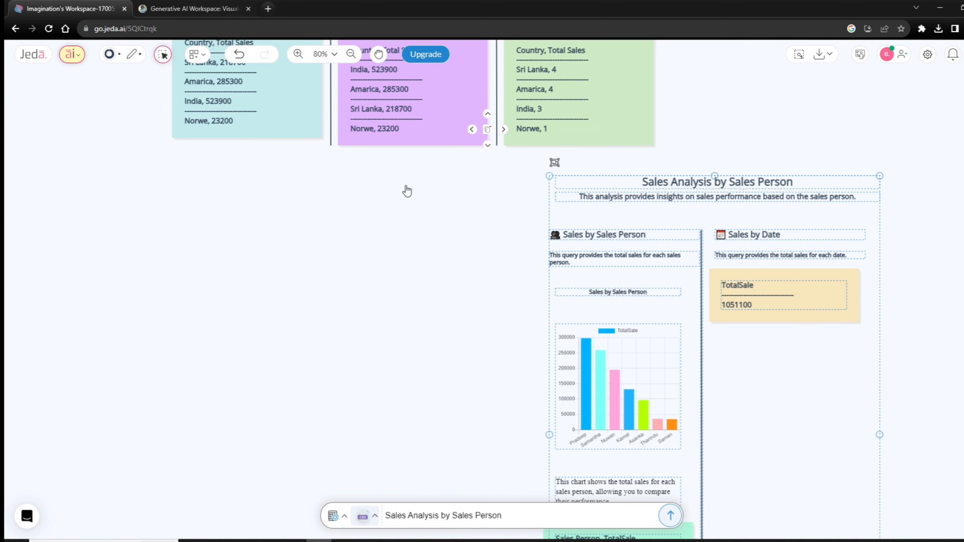
left_click(595, 176)
left_click_drag(605, 183, 240, 171)
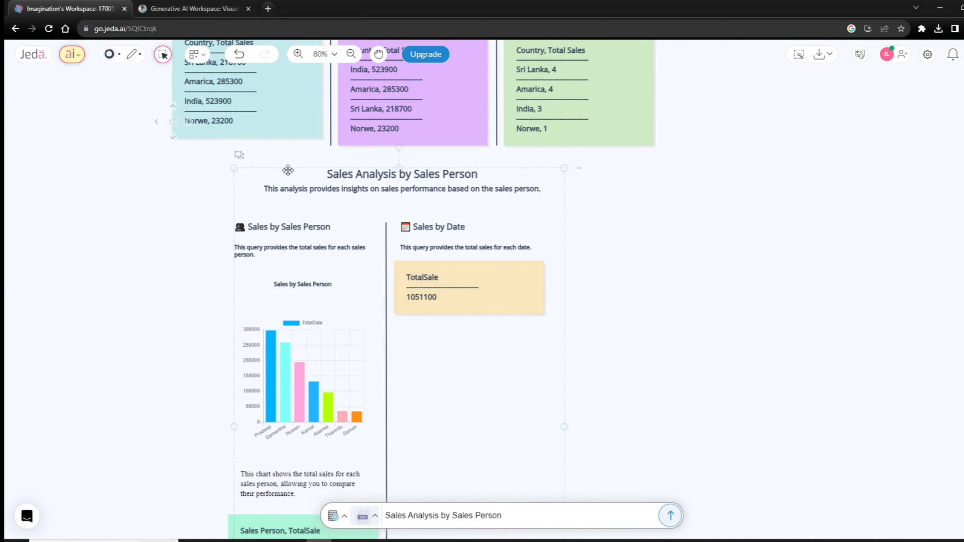
scroll(587, 291, "up", 1)
scroll(587, 291, "up", 3)
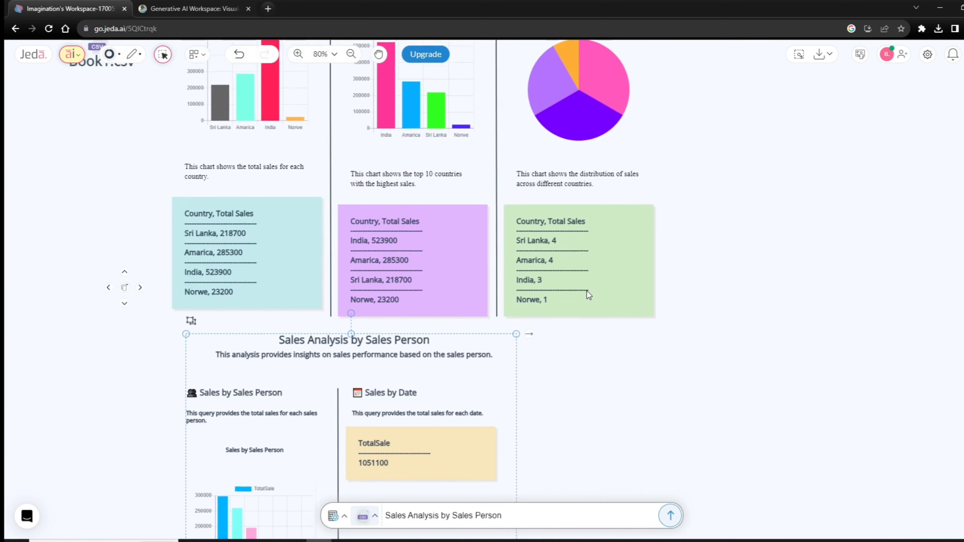
scroll(586, 290, "up", 4)
scroll(688, 241, "up", 1)
scroll(688, 241, "down", 3)
scroll(668, 209, "up", 1)
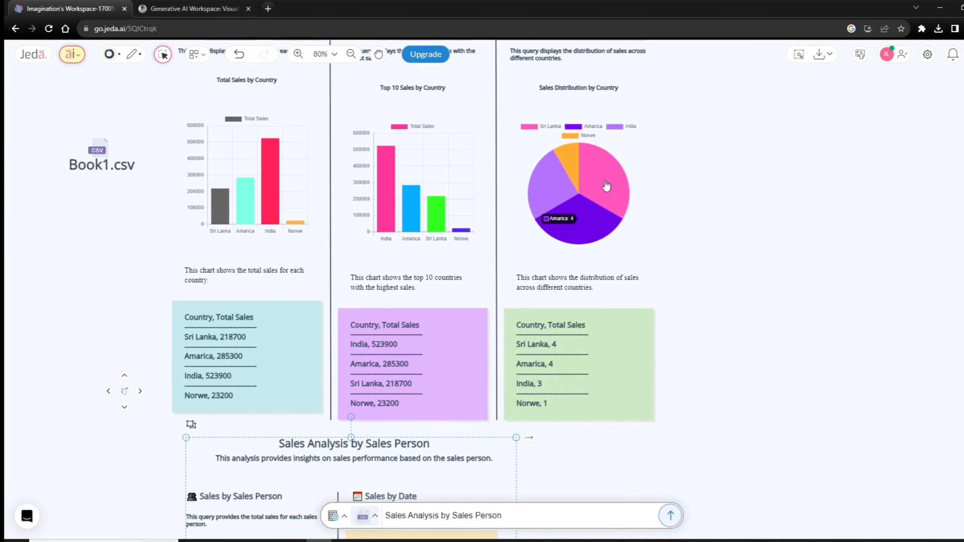
scroll(644, 179, "up", 2)
Switch the Sales Distribution by Country chart type, trying Bar and Line before settling on Doughnut.
left_click(627, 148)
left_click(636, 221)
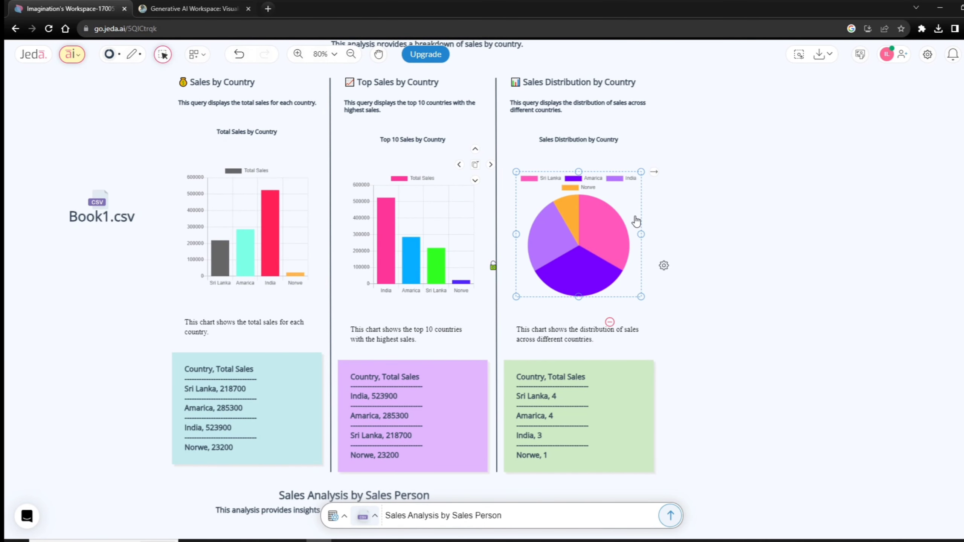
left_click(665, 265)
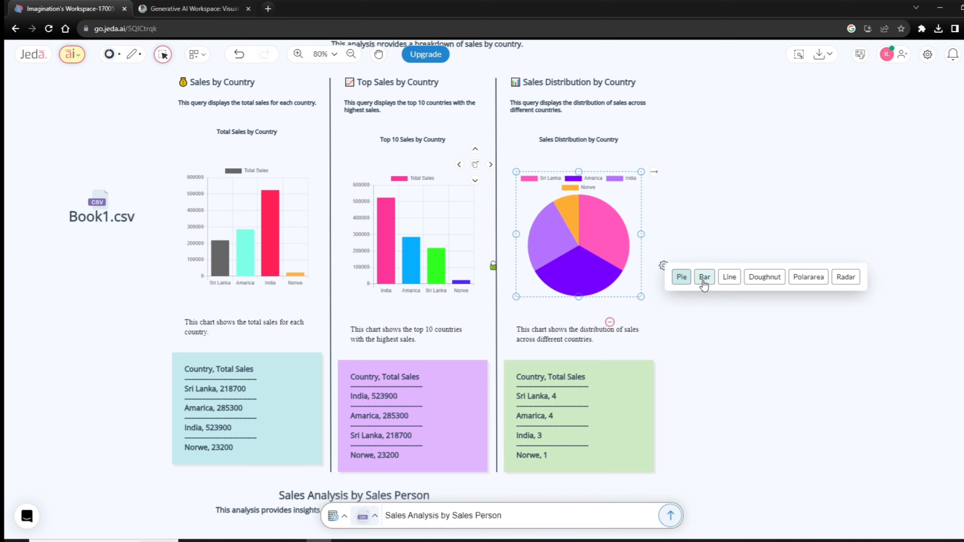
left_click(705, 277)
left_click(664, 265)
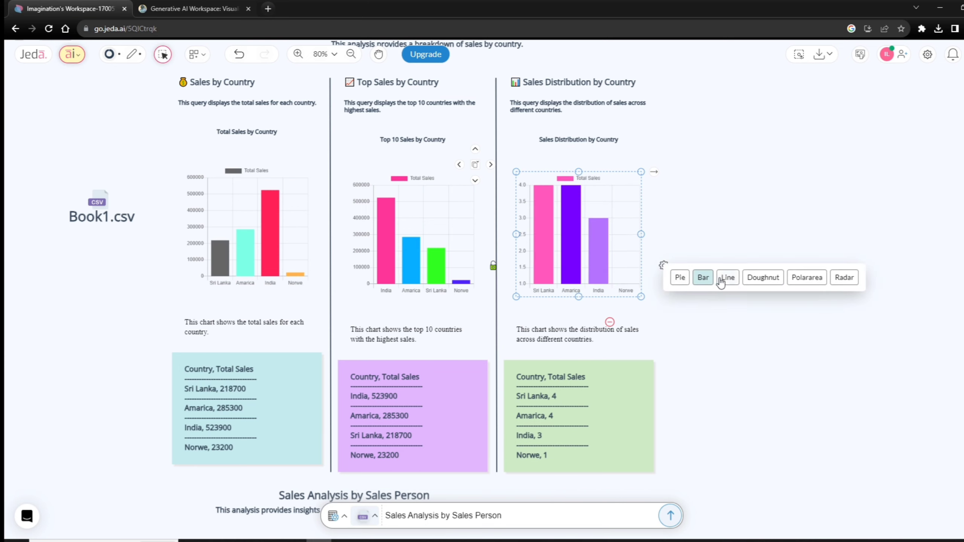
left_click(724, 279)
left_click(664, 265)
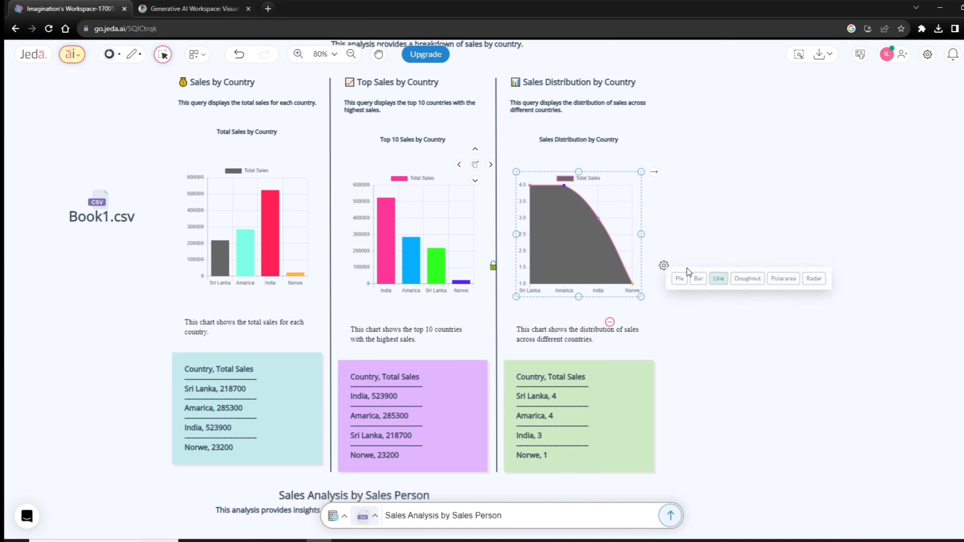
left_click(766, 281)
left_click(711, 189)
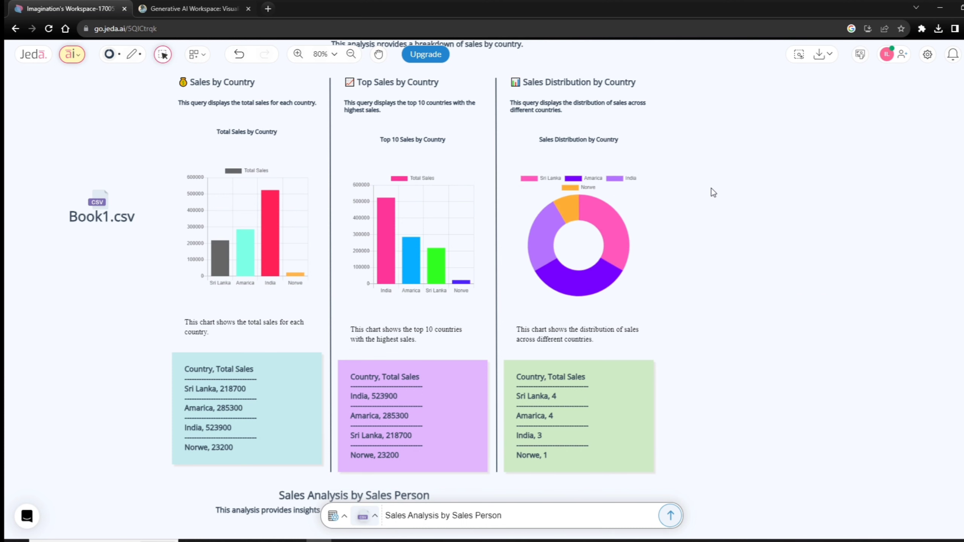
scroll(710, 188, "down", 3)
Choose the 'Sales Analysis by Month' suggestion from the full list and send it.
left_click(545, 519)
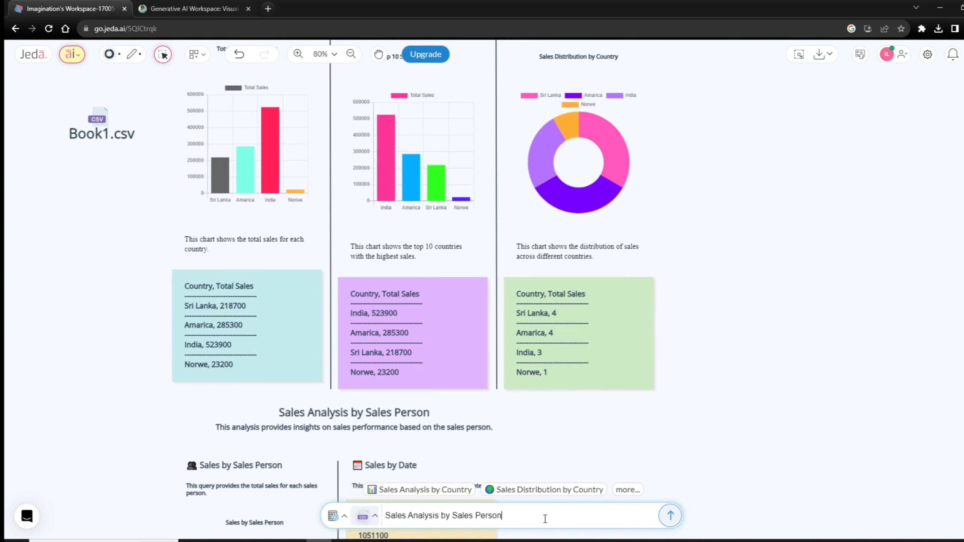
left_click(628, 490)
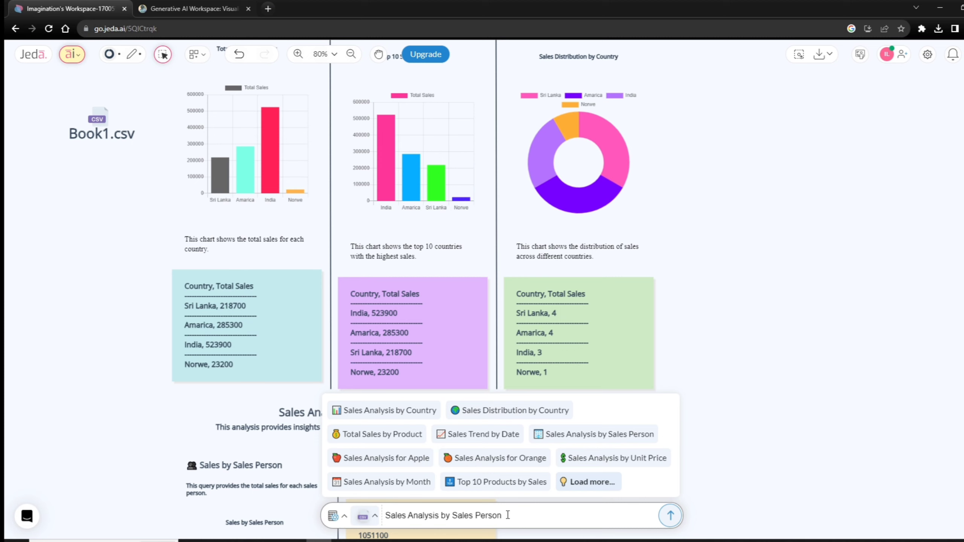
left_click(378, 484)
left_click(671, 516)
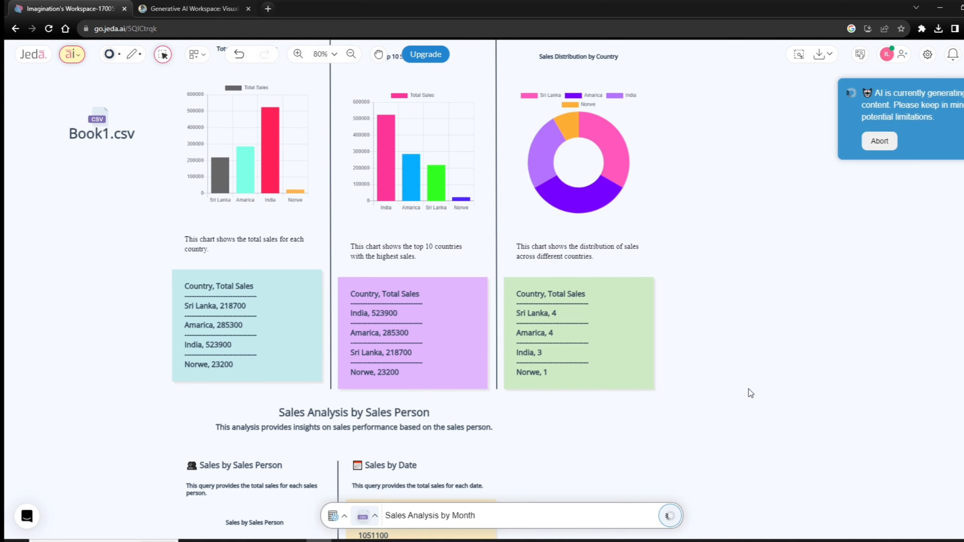
scroll(748, 389, "down", 4)
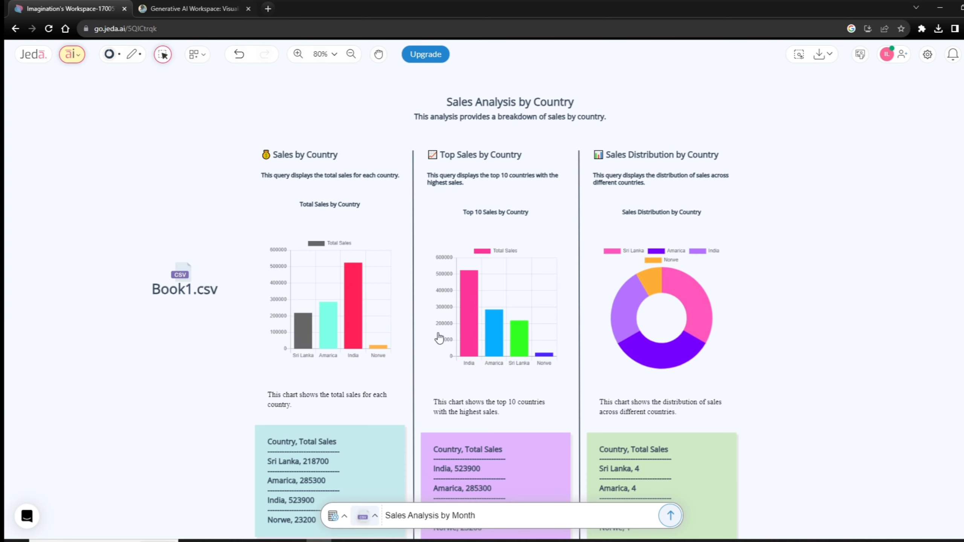
Scroll up the canvas past the Sales Analysis by Month block, whose table shows N/A.
scroll(828, 311, "up", 1)
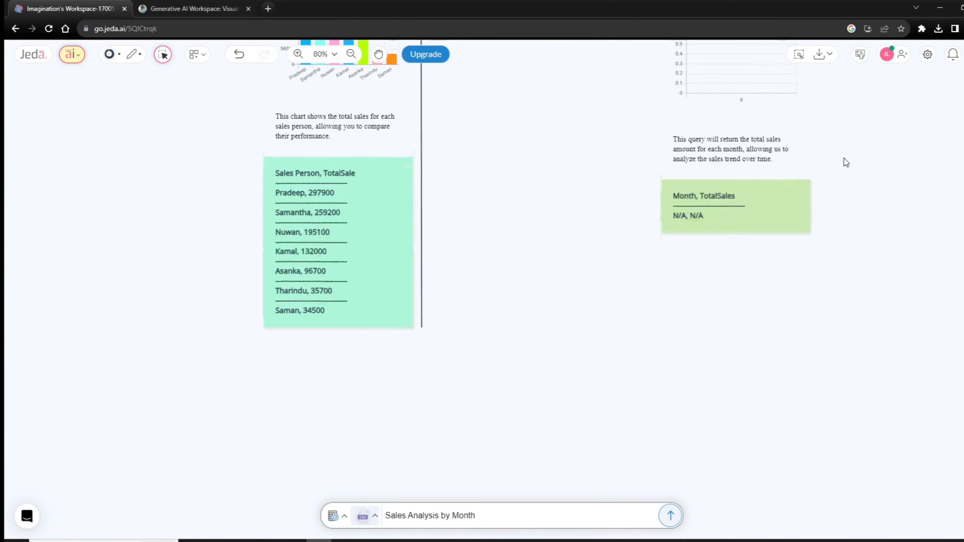
scroll(842, 313, "up", 3)
scroll(841, 313, "up", 3)
scroll(842, 314, "up", 3)
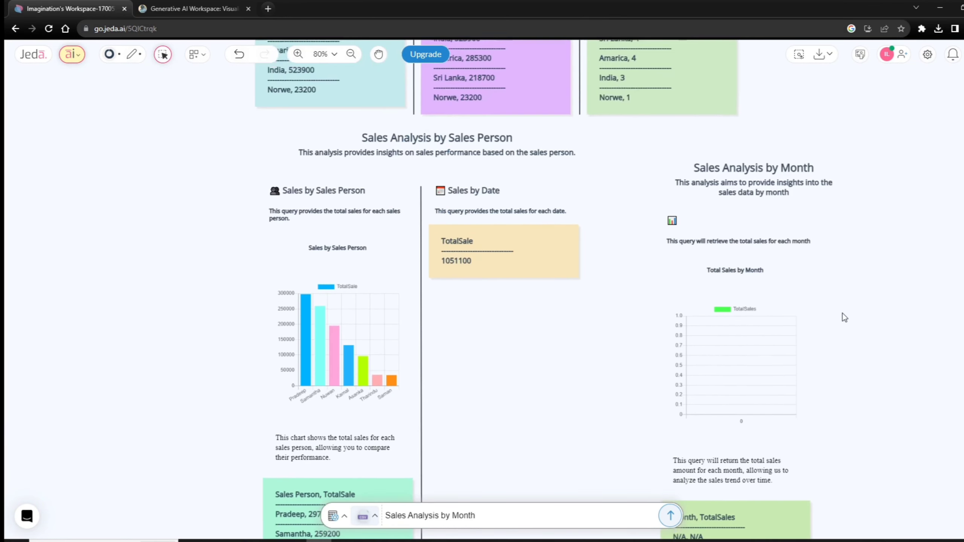
scroll(842, 314, "up", 3)
scroll(842, 313, "up", 3)
scroll(842, 314, "up", 2)
scroll(842, 314, "up", 2)
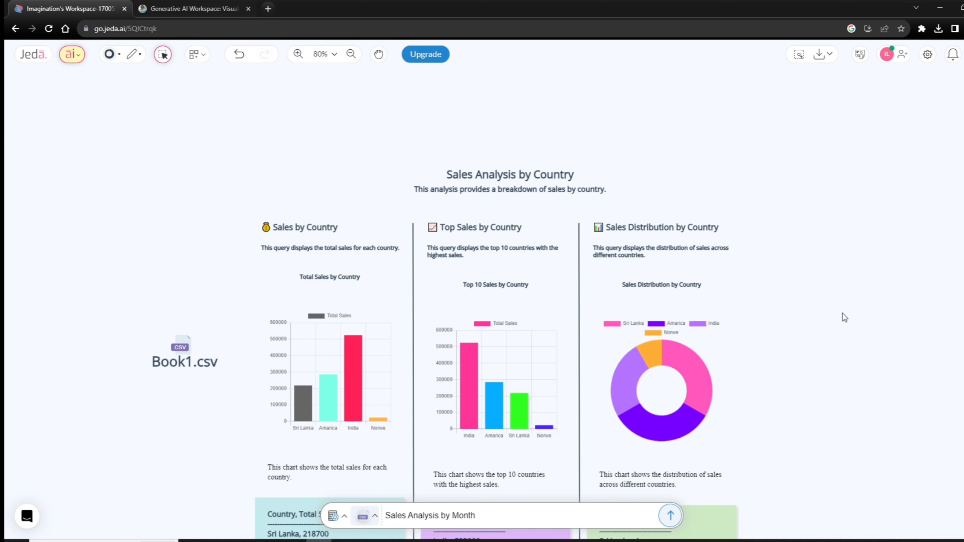
Go to the jeda.ai homepage tab and return to the 'Think Unthinkable, Shape Unshapable' headline.
left_click(217, 10)
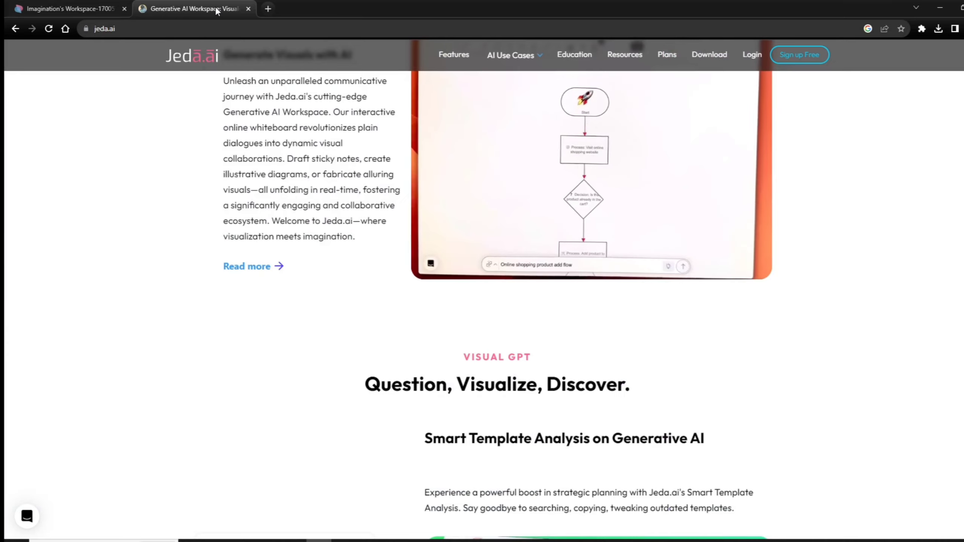
scroll(325, 227, "up", 3)
scroll(325, 227, "up", 10)
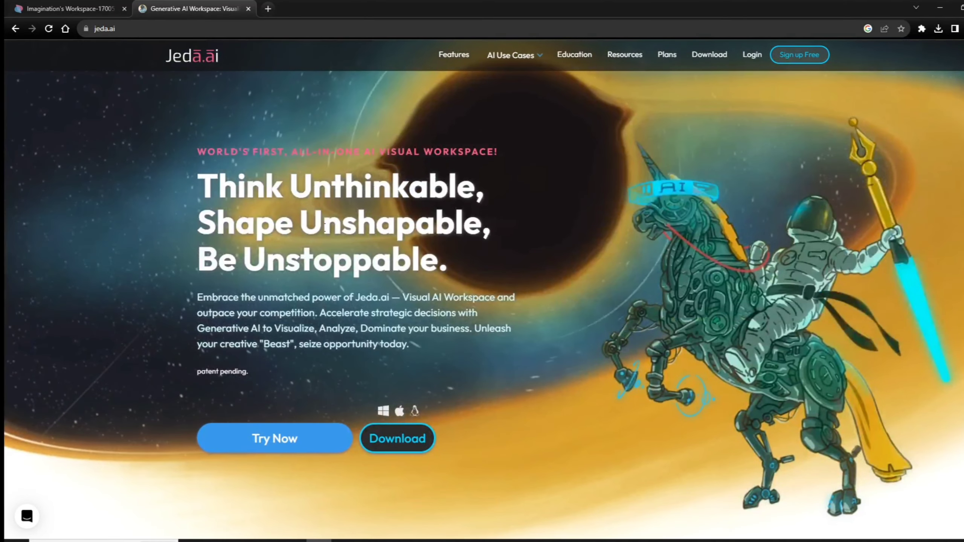